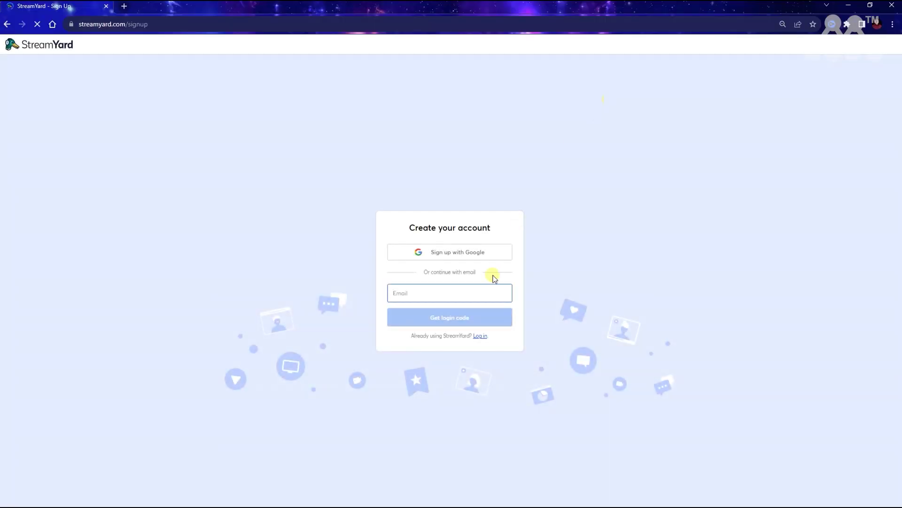
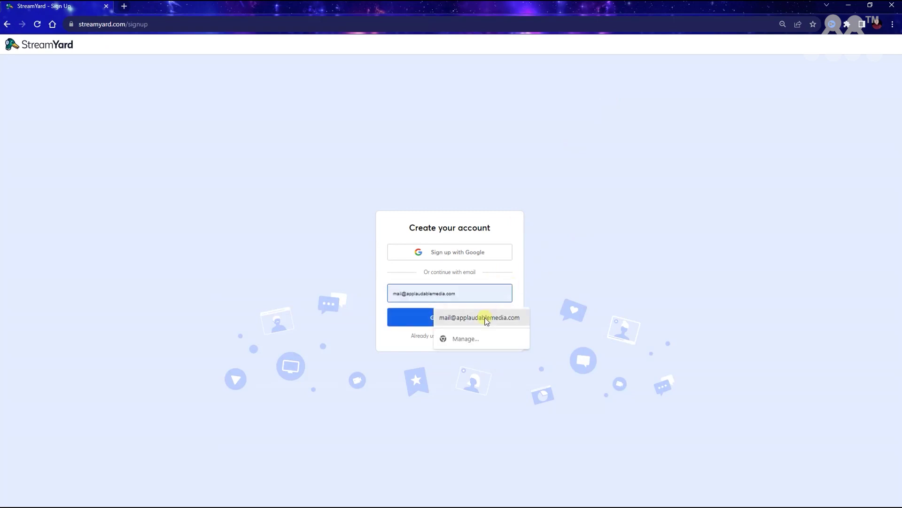
Step: Sign in with the saved email address from autofill and request a login code
click(484, 319)
click(467, 319)
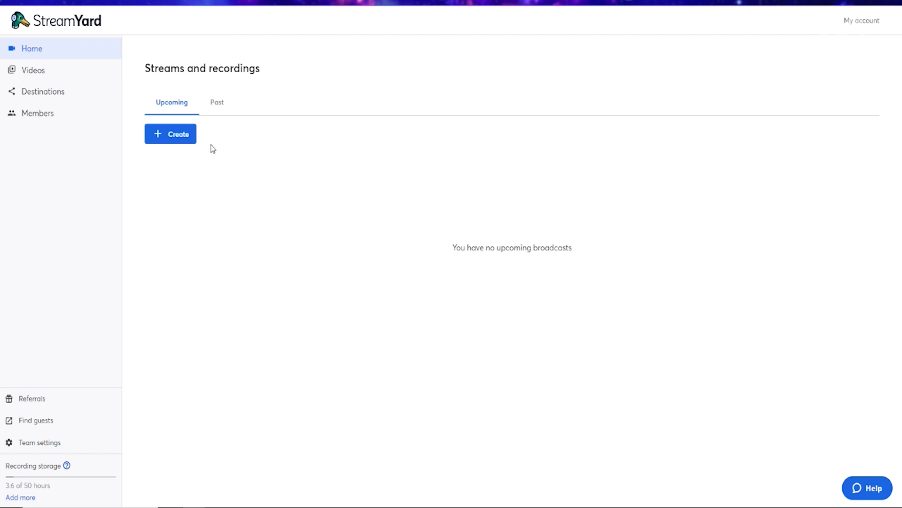
click(42, 93)
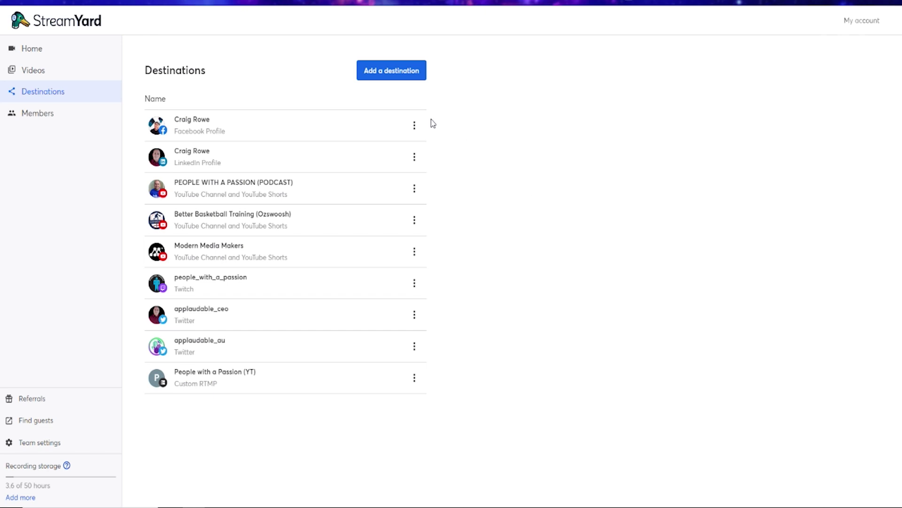
click(389, 77)
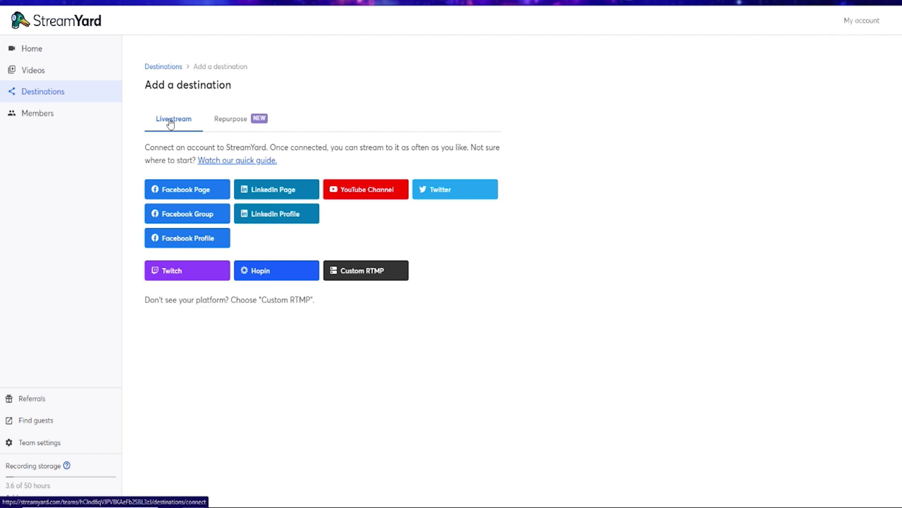
click(34, 53)
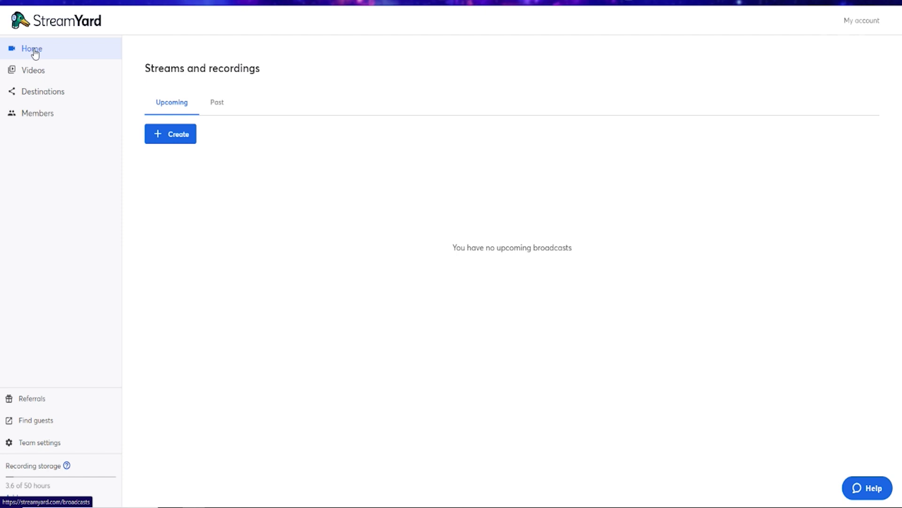
Step: Create a live stream using Pre-recorded video as its source and bring up the recording choices
click(177, 135)
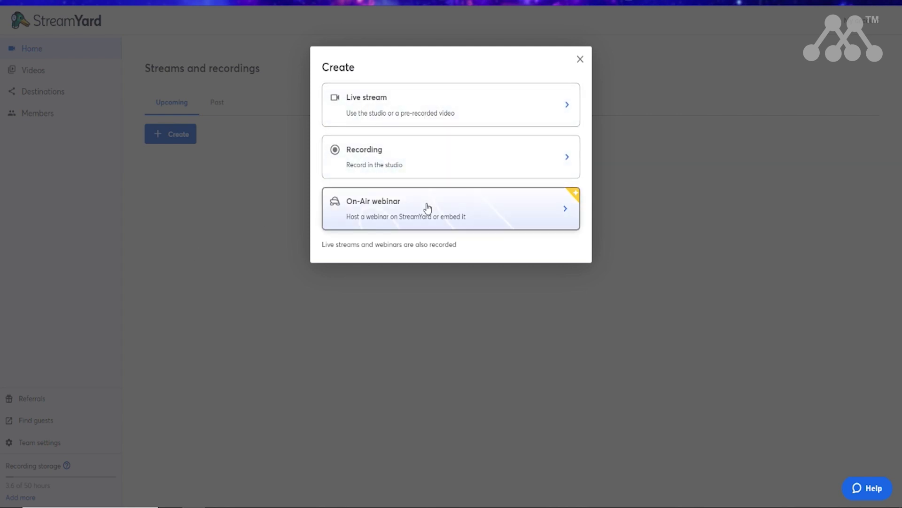
click(403, 101)
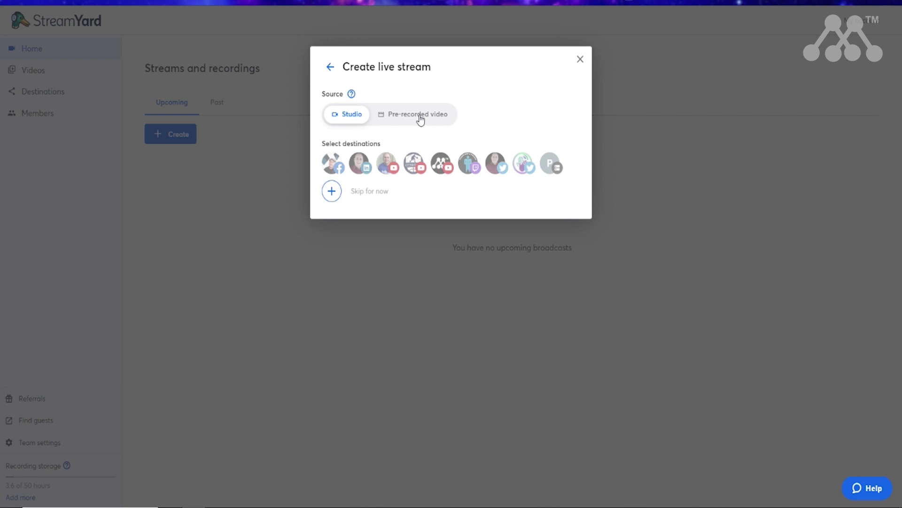
click(421, 118)
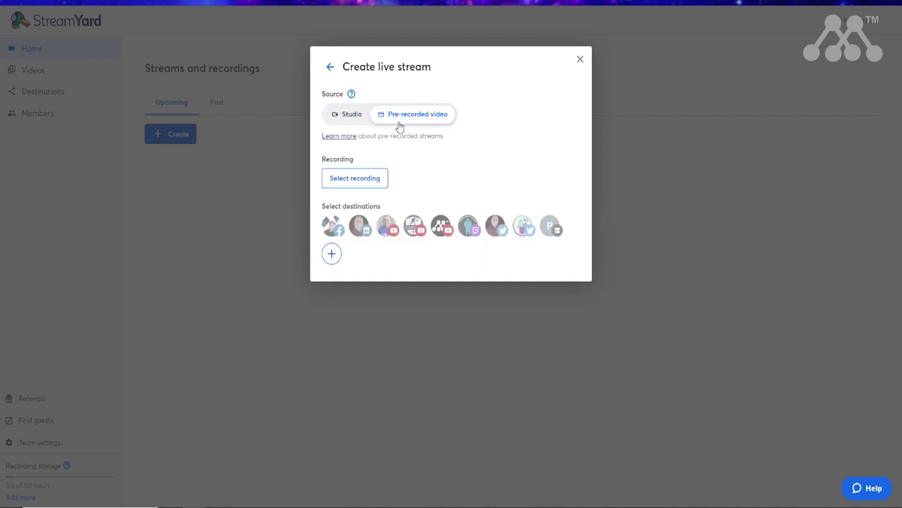
click(353, 184)
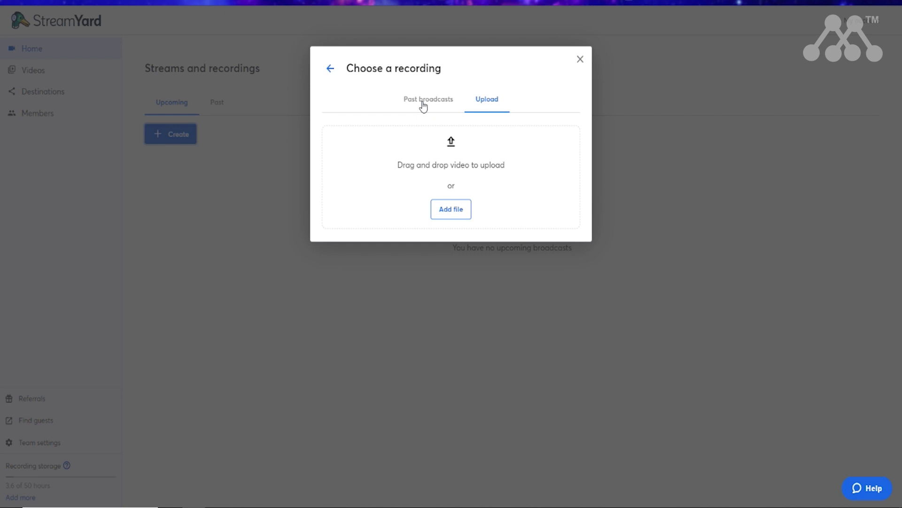
Step: Attach the Title Writing Tips past broadcast and add LinkedIn, Modern Media Makers YouTube and Twitter destinations
click(423, 104)
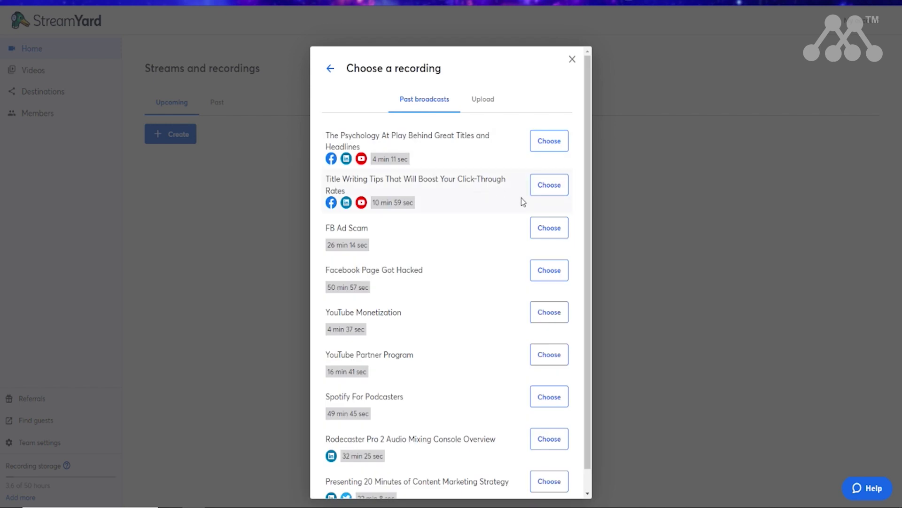
click(549, 184)
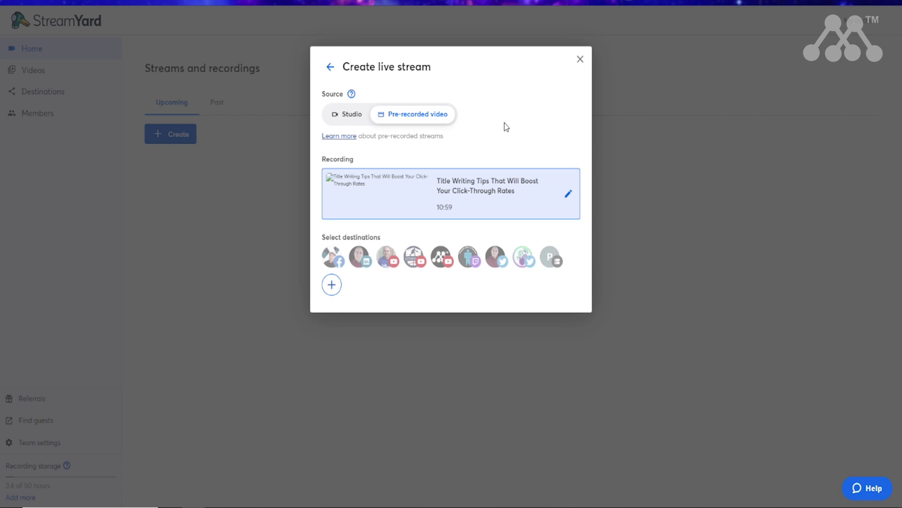
click(362, 261)
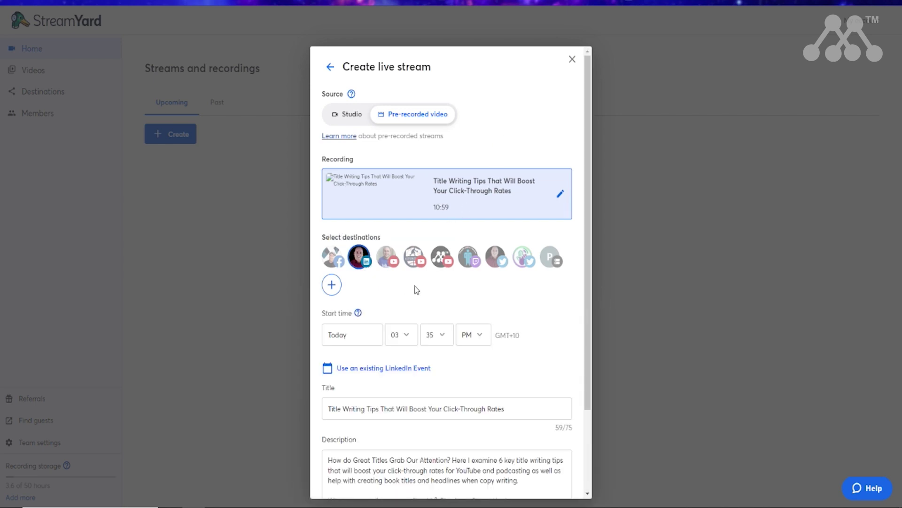
click(442, 262)
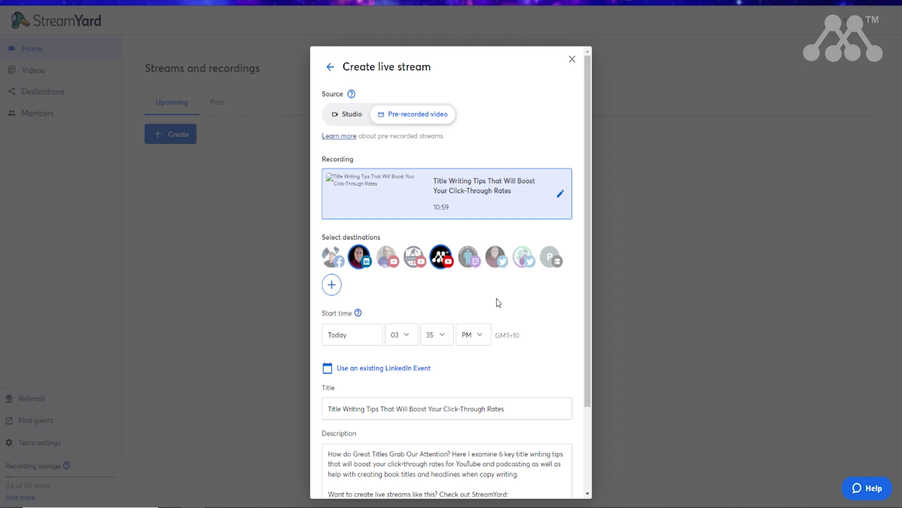
click(497, 258)
scroll(548, 306, down, 3)
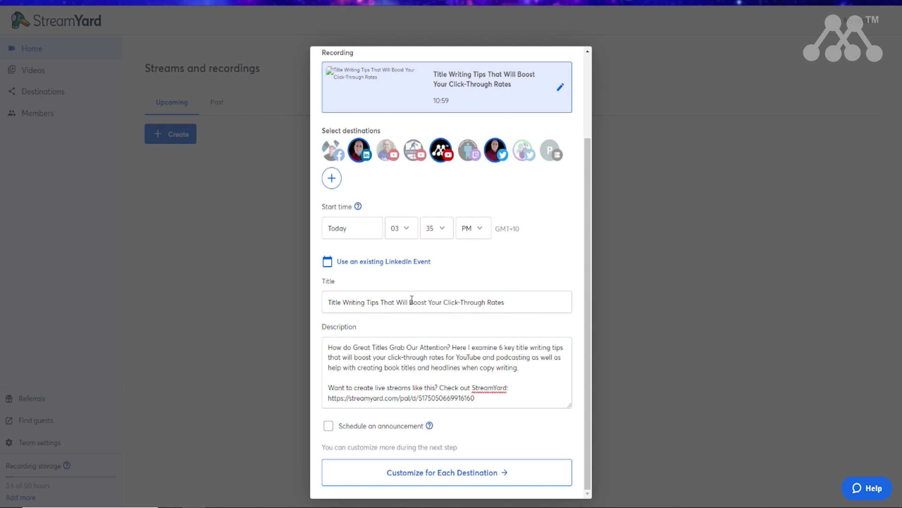
Step: Set the stream's start date to August 18, 2023
click(523, 297)
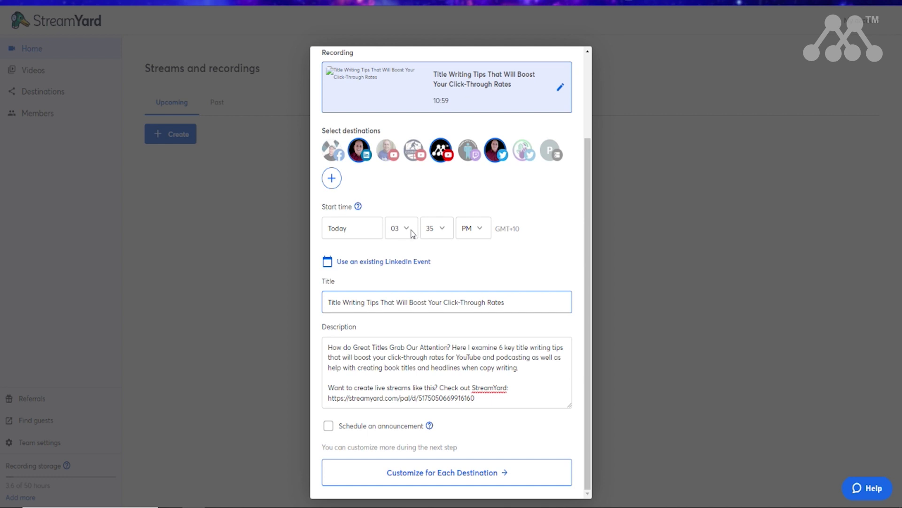
click(365, 226)
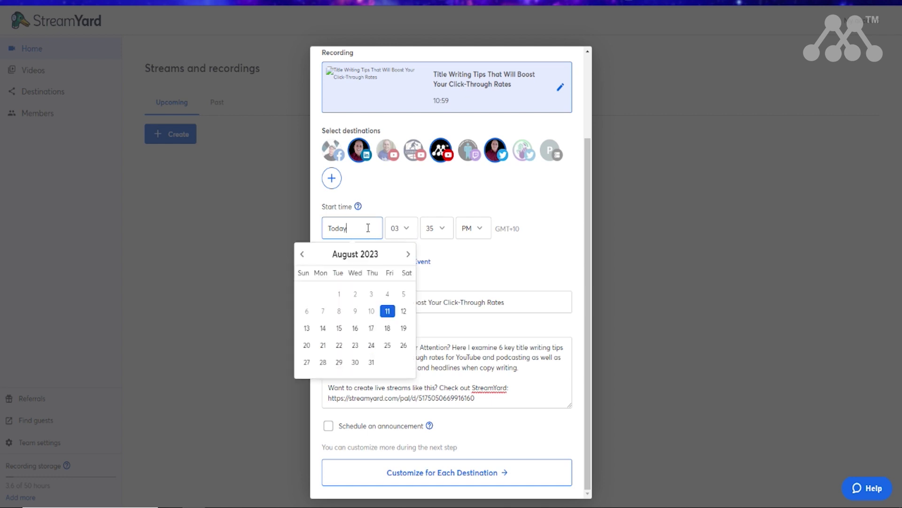
click(388, 329)
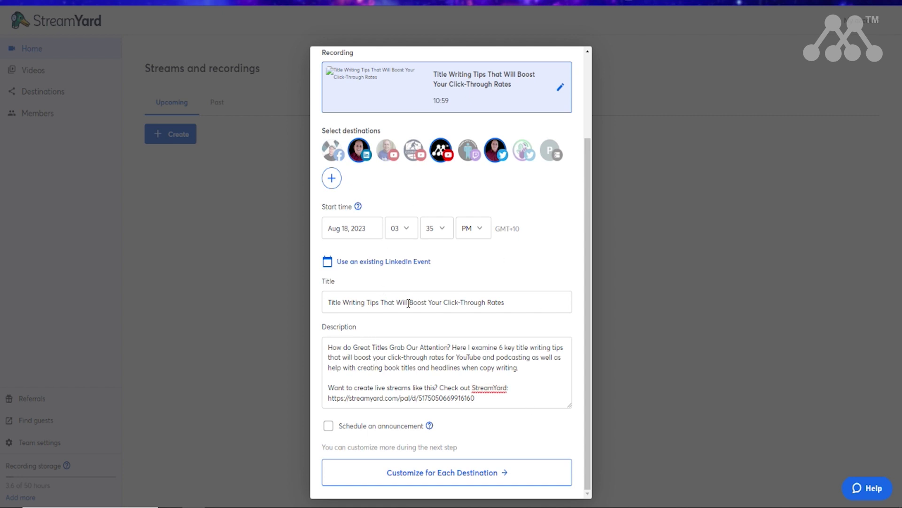
Step: Turn on a scheduled announcement and select the How Great Titles Thumbnail image file
click(328, 425)
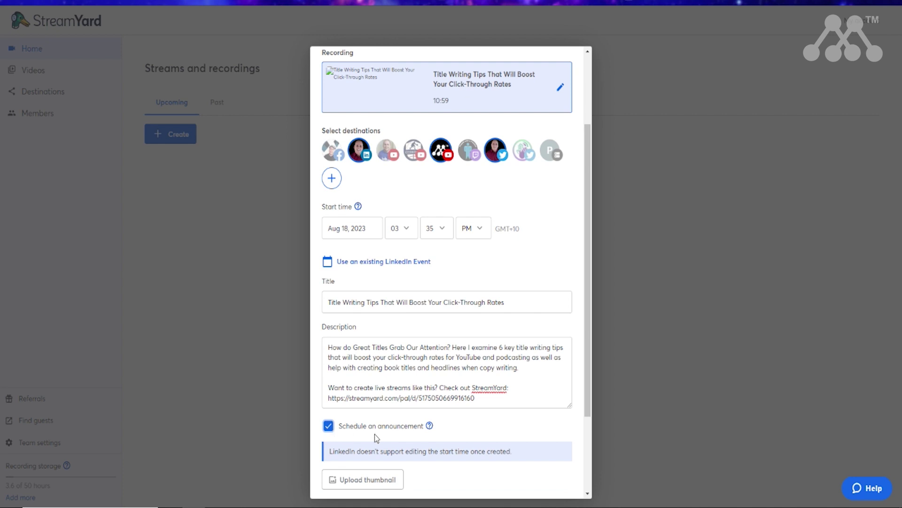
scroll(492, 425, down, 2)
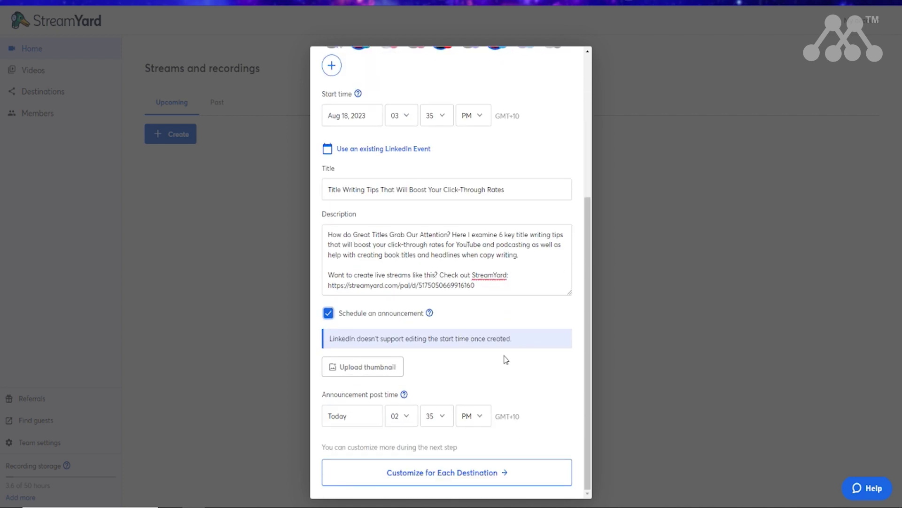
click(370, 372)
click(225, 135)
Step: Apply the How Great Titles thumbnail and leave the announcement date as today
click(395, 249)
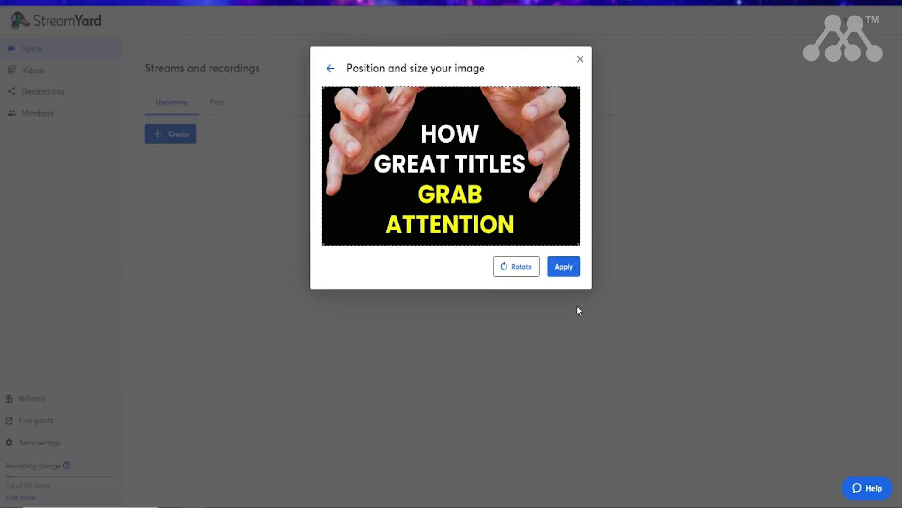
click(559, 266)
scroll(346, 416, down, 5)
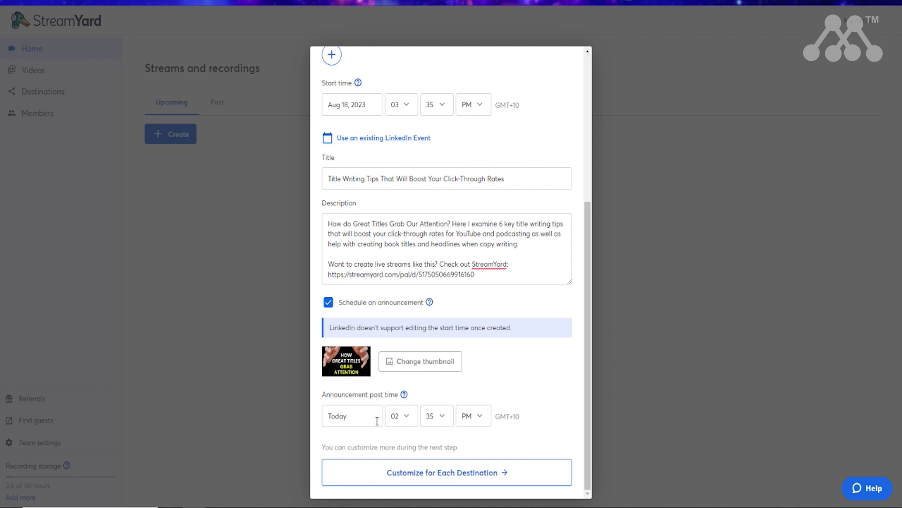
click(348, 415)
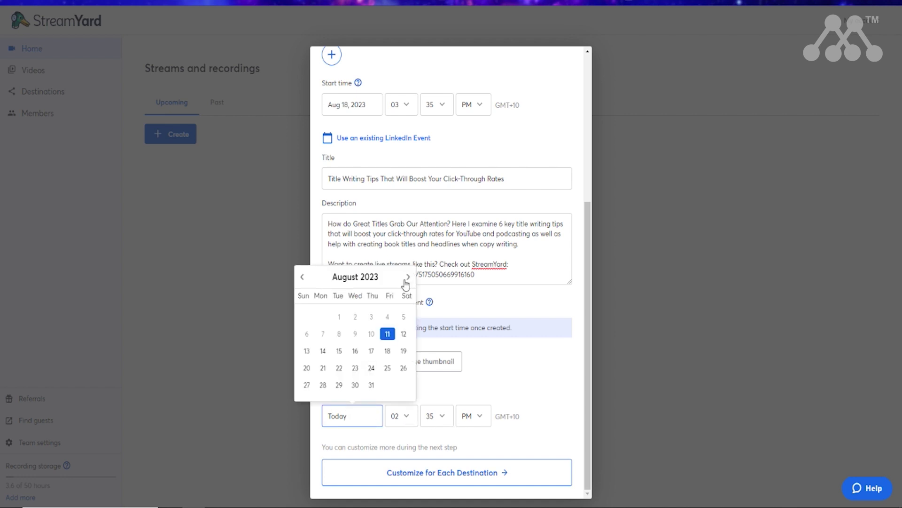
click(562, 371)
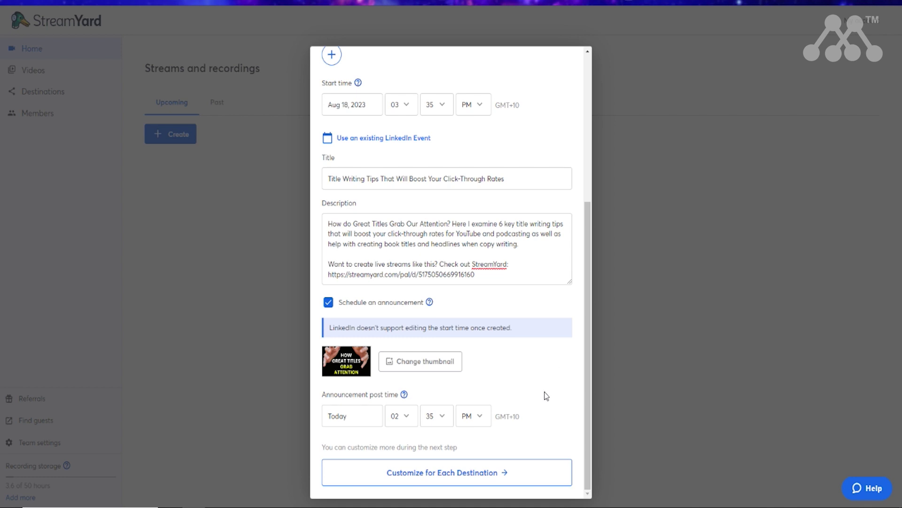
Step: Switch to per-destination customisation and review the LinkedIn, YouTube and Twitter details
click(452, 476)
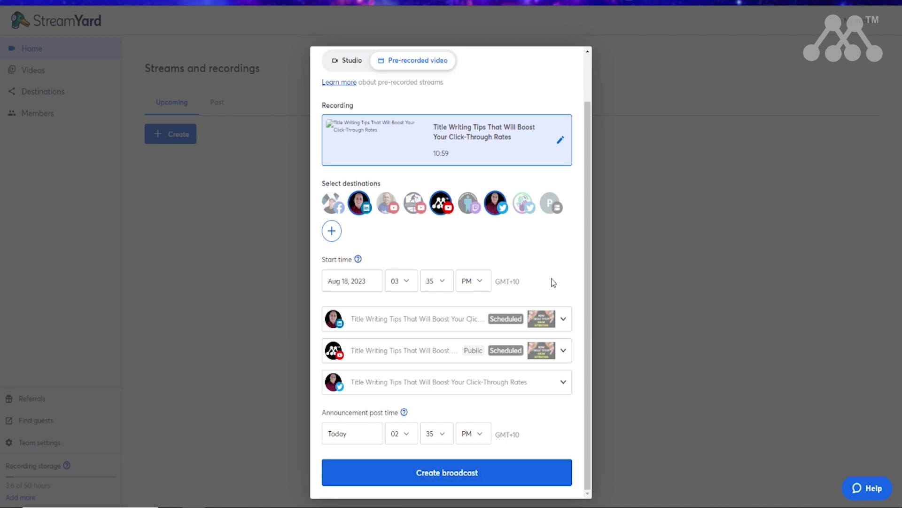
click(563, 319)
scroll(473, 403, down, 2)
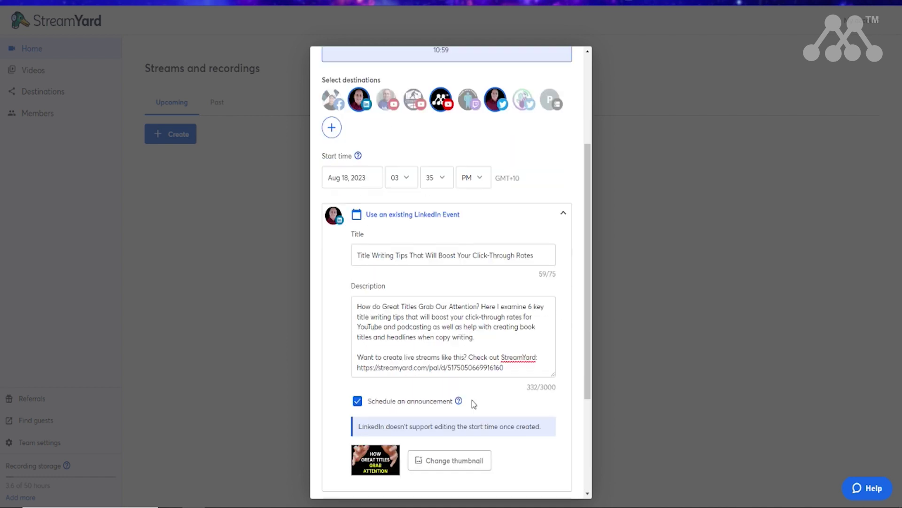
scroll(473, 404, down, 2)
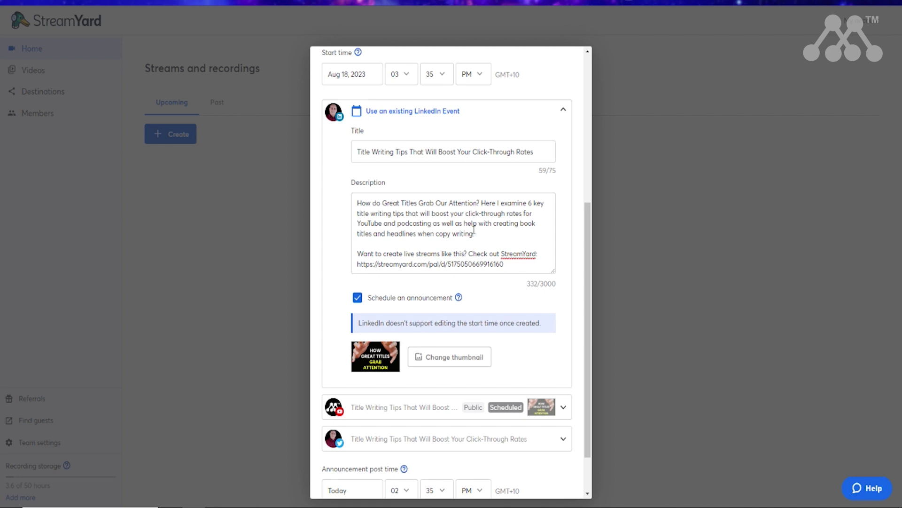
scroll(518, 290, down, 2)
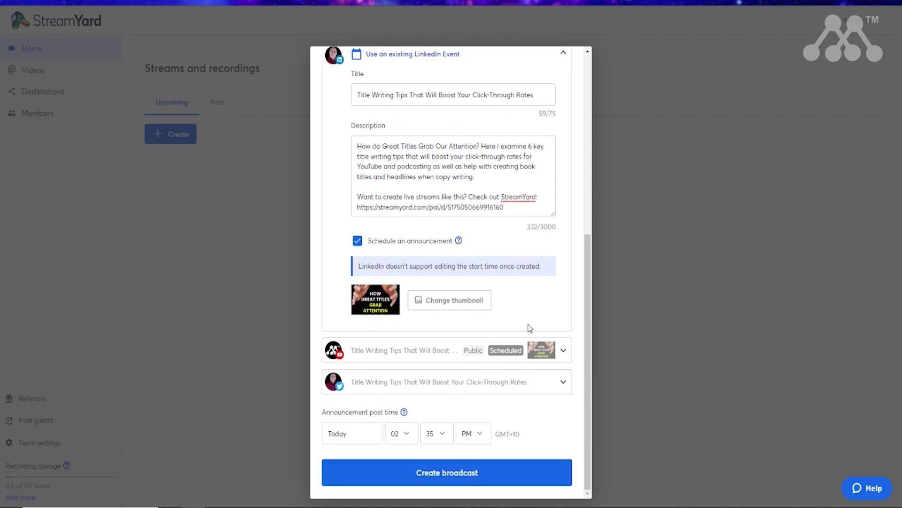
click(567, 353)
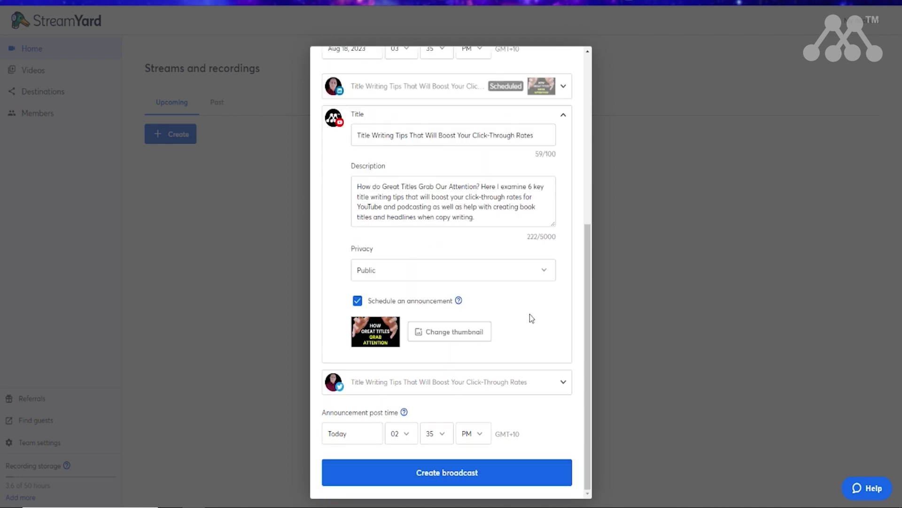
click(564, 383)
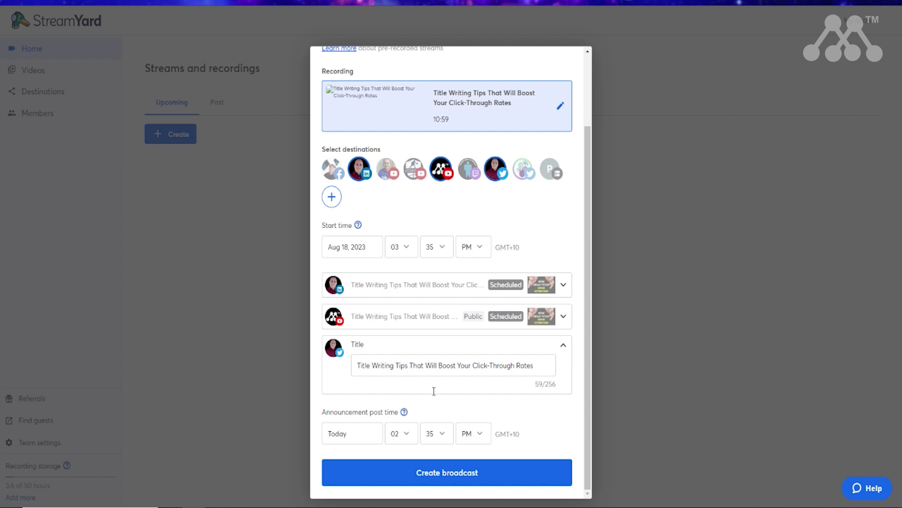